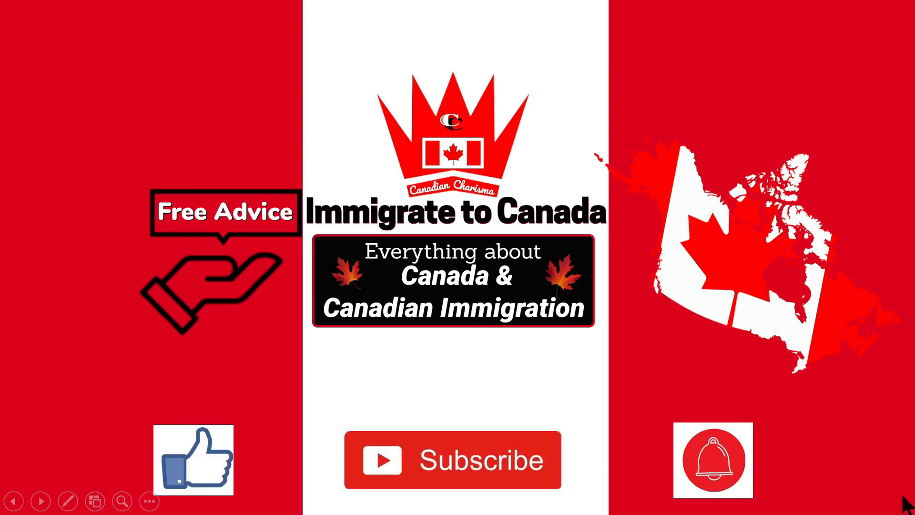
# Step: Open the Skilled Workers Overseas page from the Immigrate to Manitoba > Skilled Workers Streams menu
pyautogui.click(886, 489)
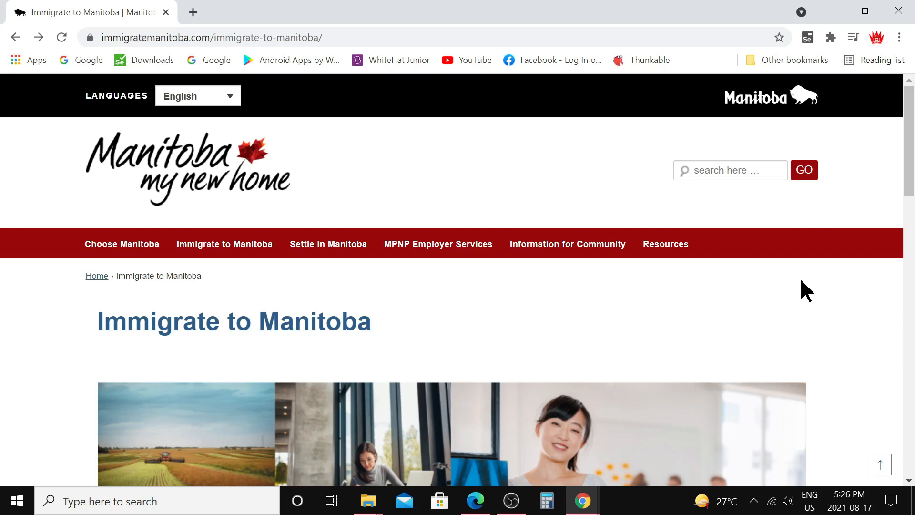
pyautogui.moveTo(229, 242)
pyautogui.moveTo(229, 272)
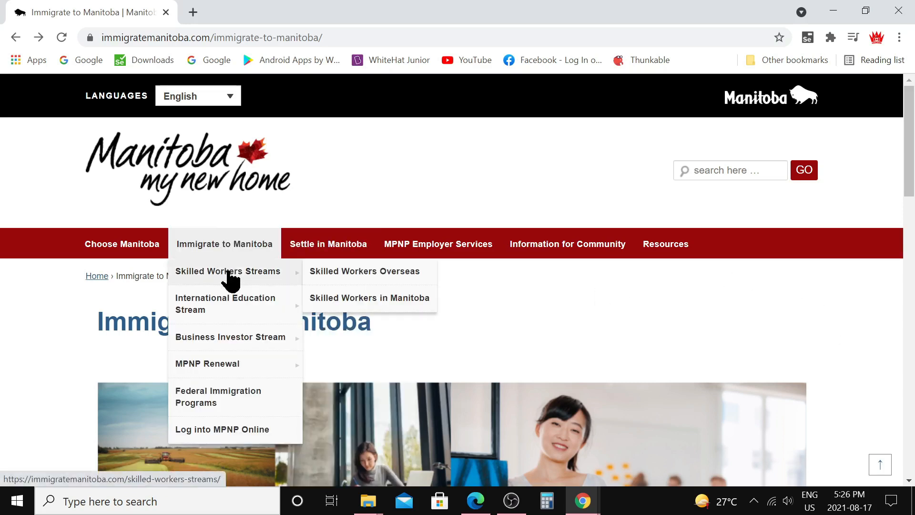
pyautogui.click(356, 280)
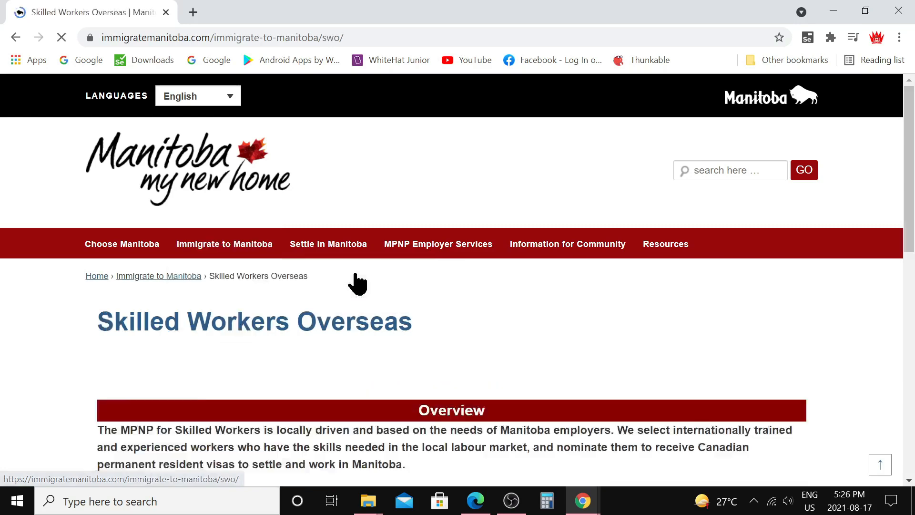
# Step: Go to the Expression of Interest page and choose Create an EOI
pyautogui.scroll(-15, 477, 318)
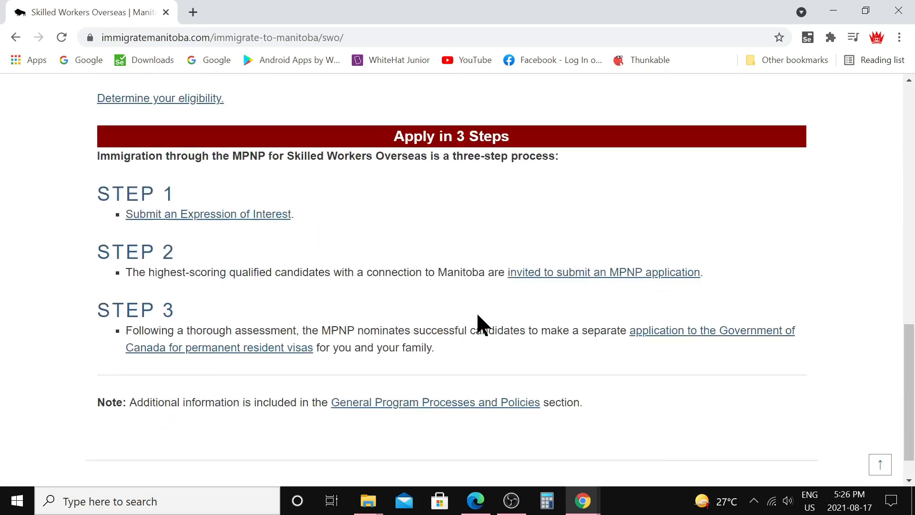
pyautogui.scroll(-1, 478, 315)
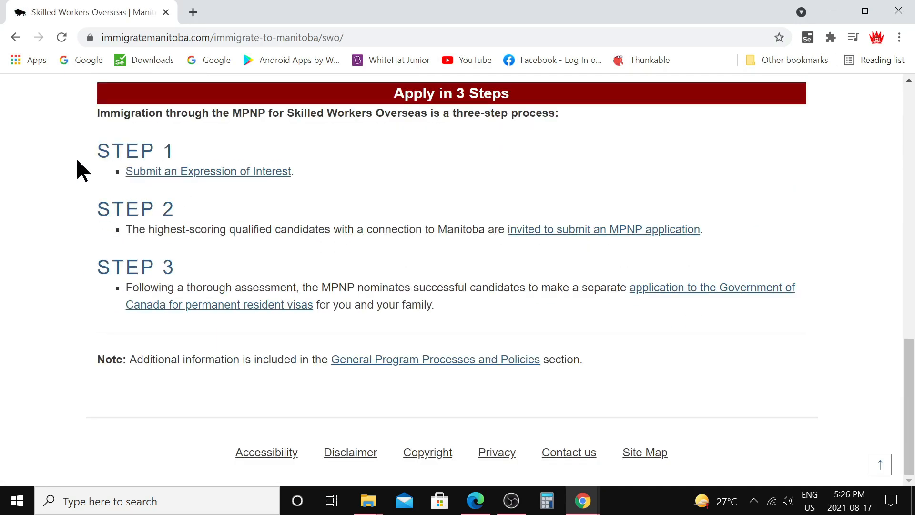
pyautogui.click(248, 179)
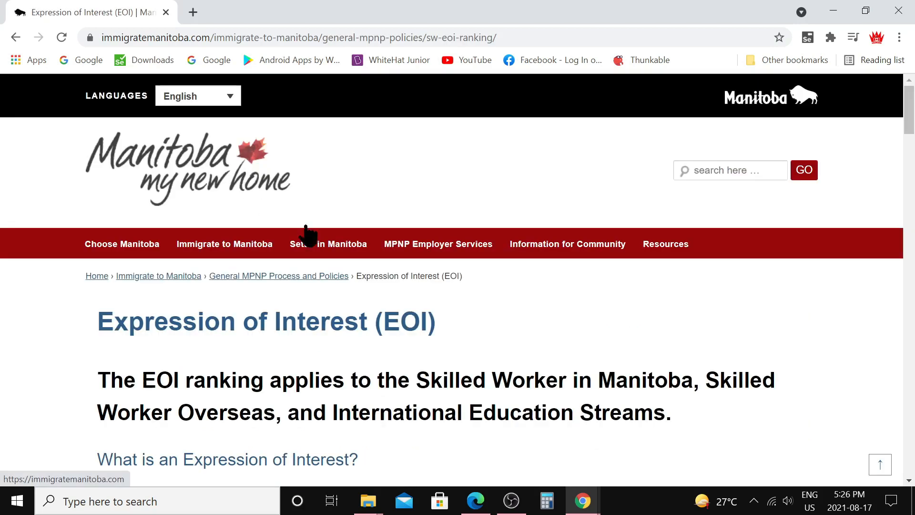
pyautogui.scroll(-9, 400, 267)
pyautogui.scroll(-9, 398, 267)
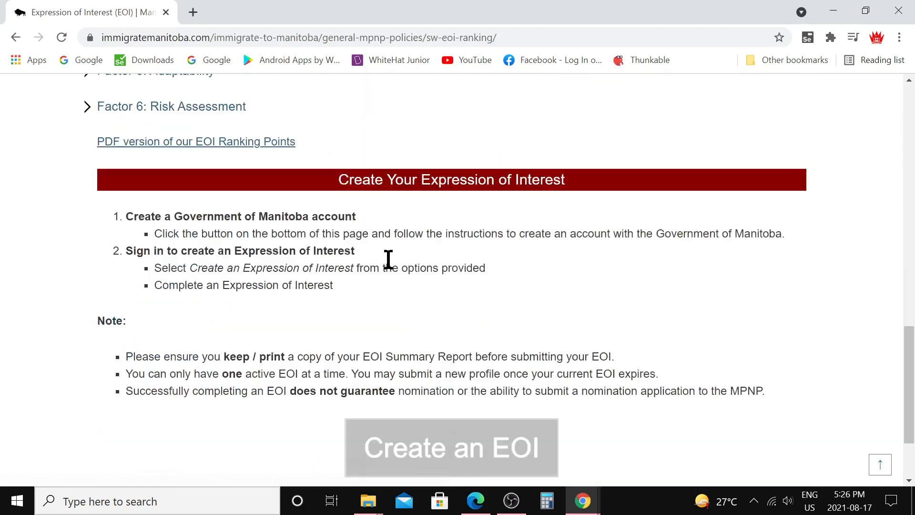
pyautogui.scroll(-2, 388, 259)
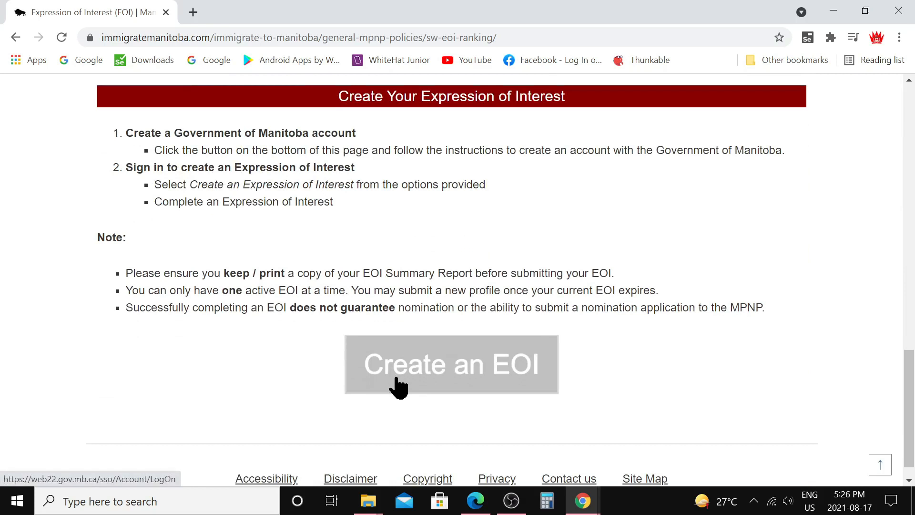
pyautogui.click(435, 376)
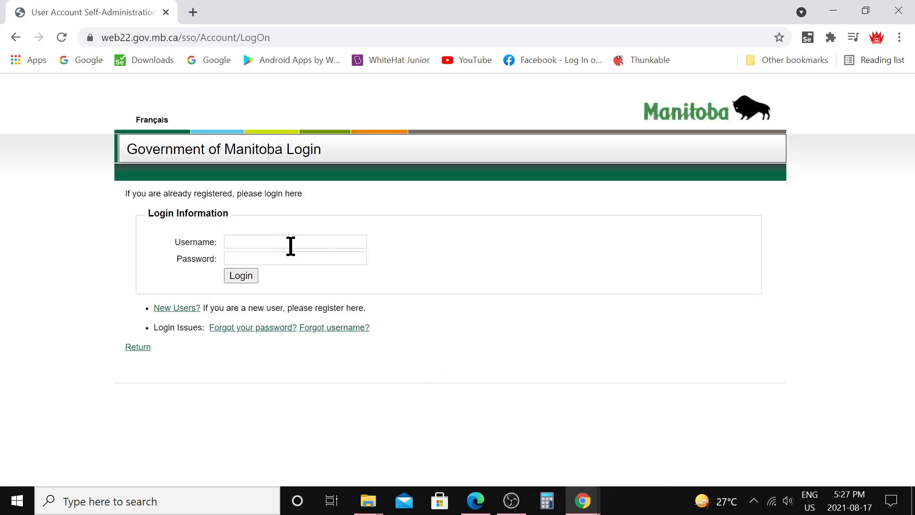
# Step: Register a new login using the favourite childhood toy security question
pyautogui.click(176, 309)
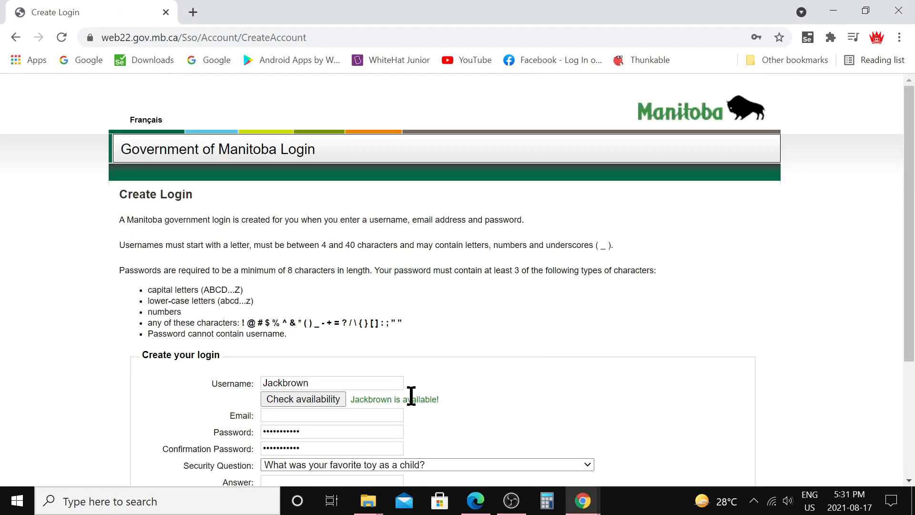
pyautogui.scroll(-1, 452, 275)
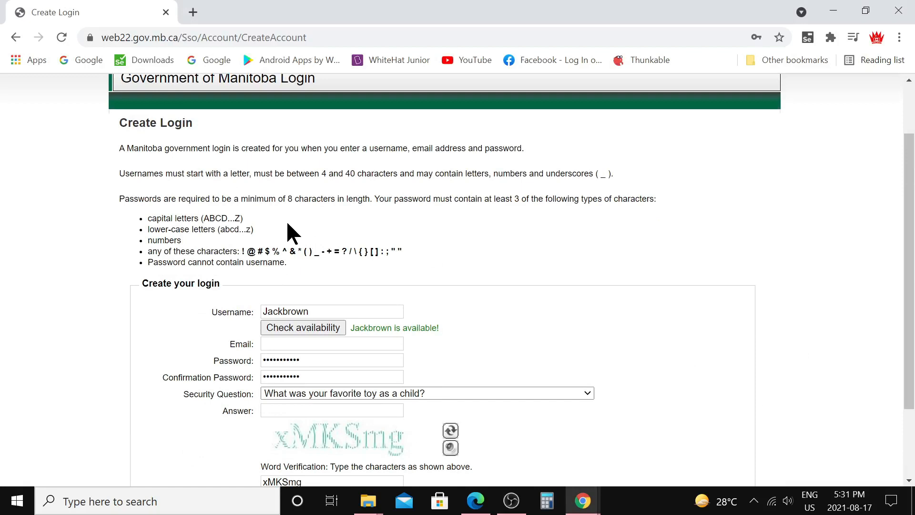
pyautogui.scroll(-1, 296, 276)
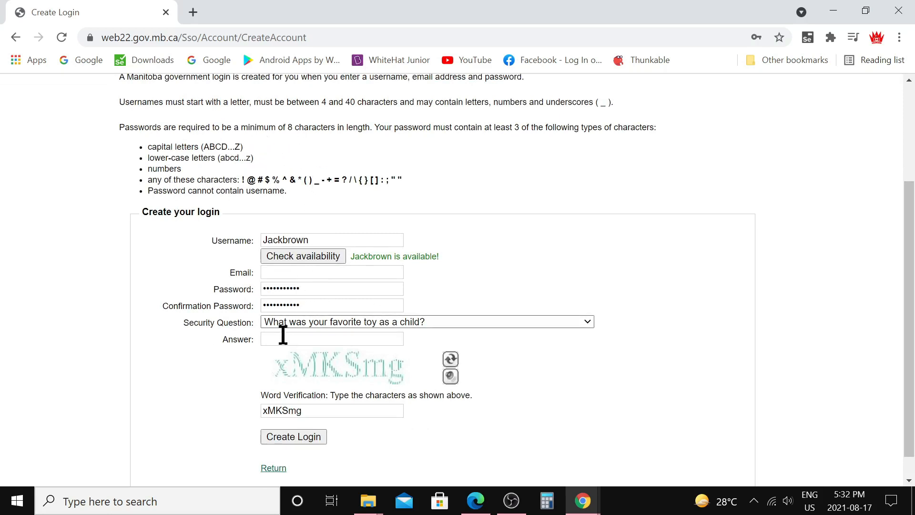
pyautogui.click(588, 321)
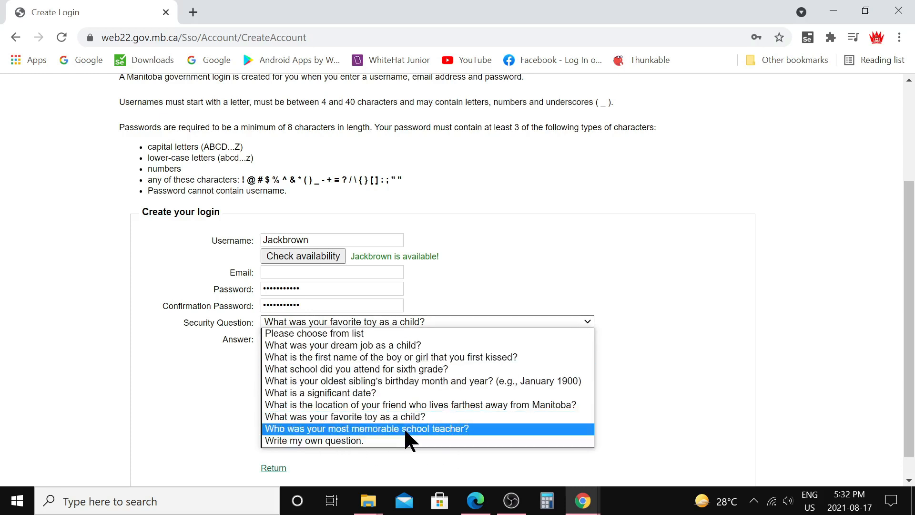
pyautogui.click(408, 415)
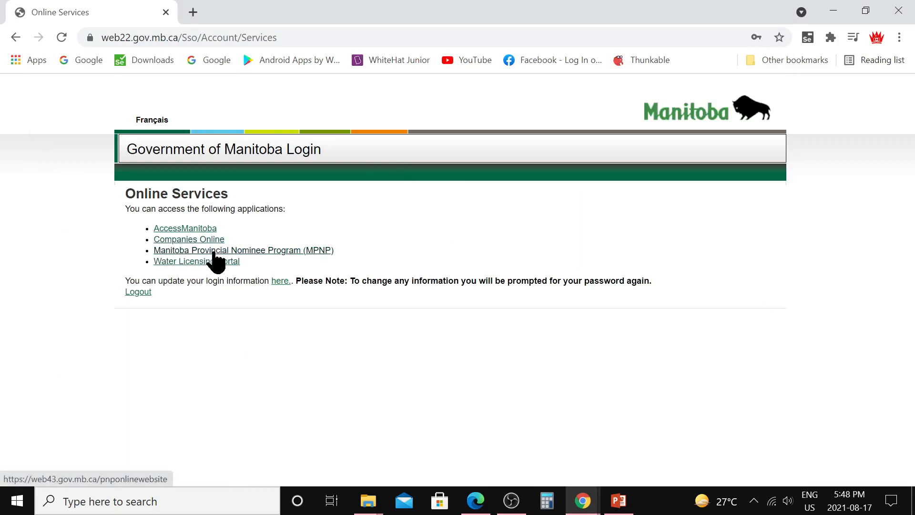
# Step: Open the MPNP application and continue registering as an Applicant
pyautogui.click(279, 251)
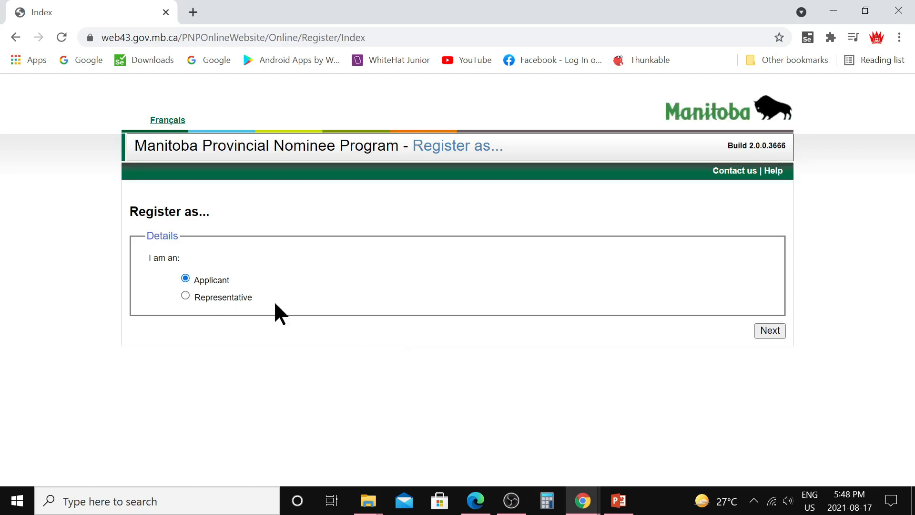
pyautogui.click(758, 329)
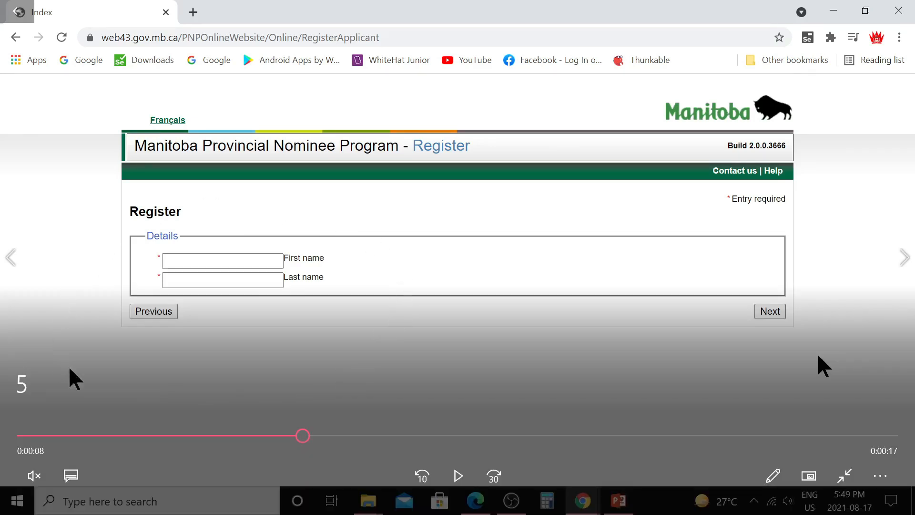
pyautogui.click(770, 316)
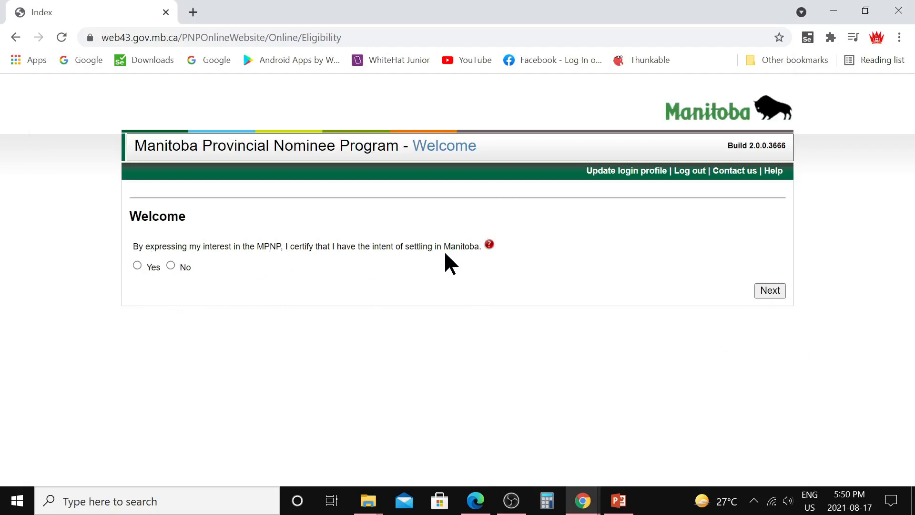
# Step: Answer Yes to settling in Manitoba, choose EOI-SW, and No to the married, pending and refusal questions
pyautogui.click(137, 265)
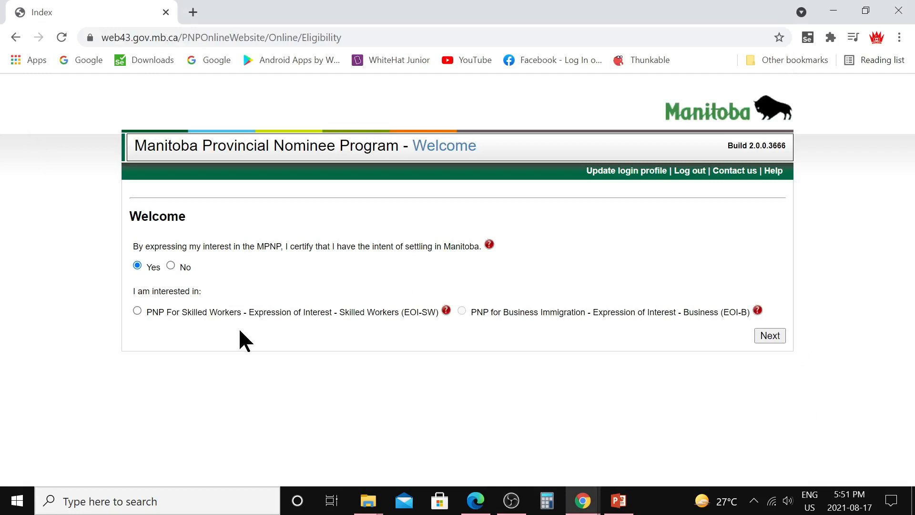
pyautogui.click(137, 311)
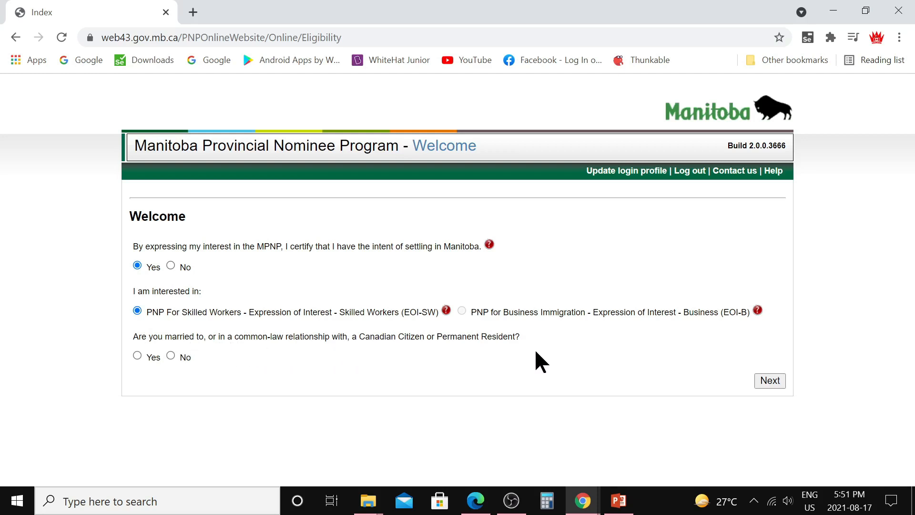
pyautogui.click(171, 356)
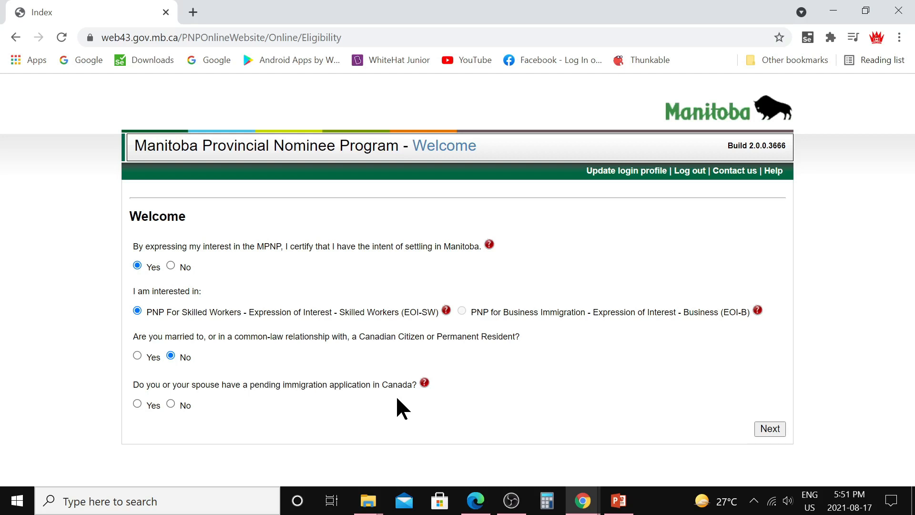
pyautogui.click(171, 401)
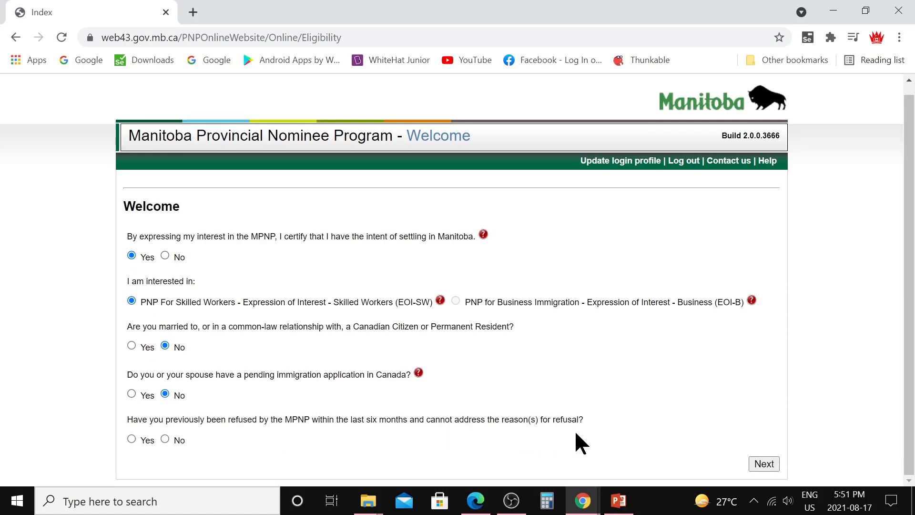
pyautogui.click(165, 437)
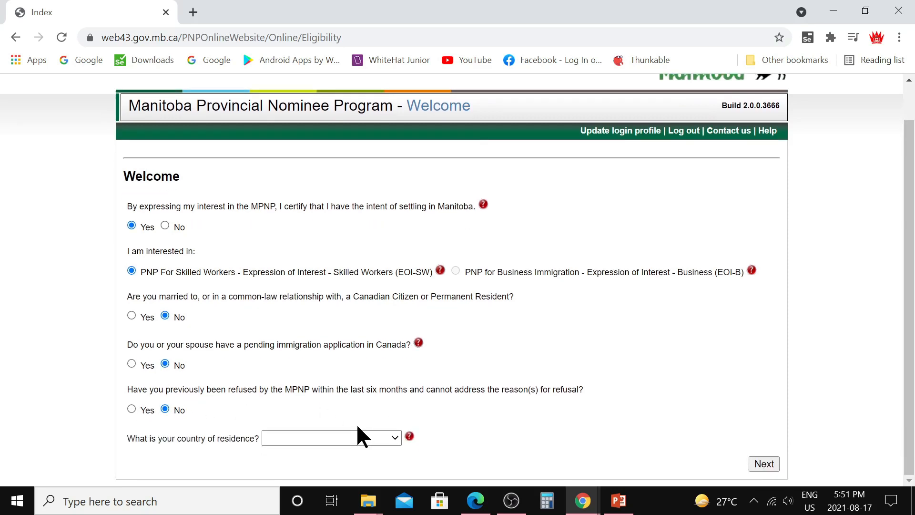
# Step: Choose India as the country of residence
pyautogui.click(391, 439)
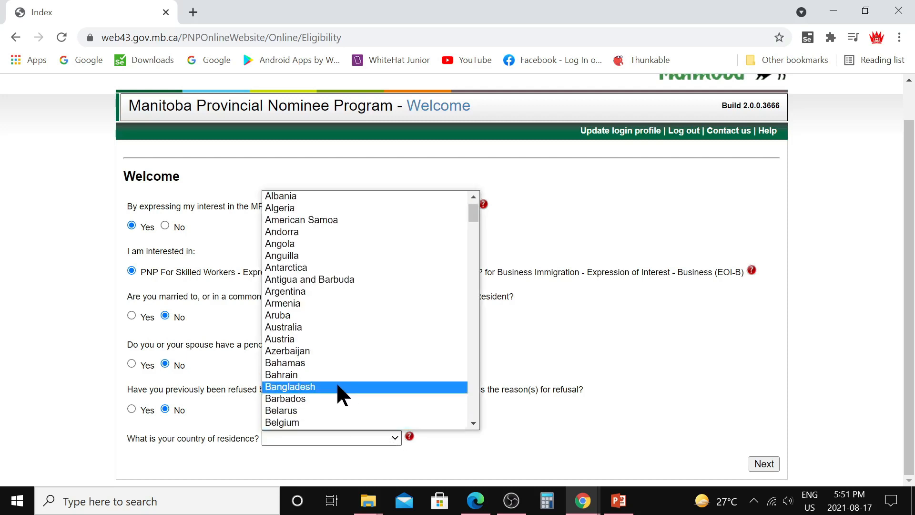
pyautogui.press('i')
pyautogui.scroll(-1, 364, 383)
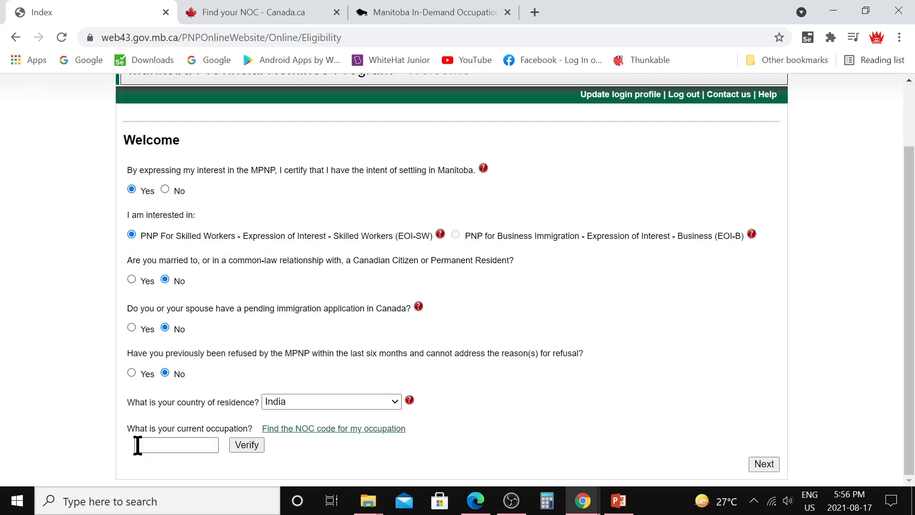
# Step: Filter the Canada.ca Find your NOC list for 'food'
pyautogui.click(305, 428)
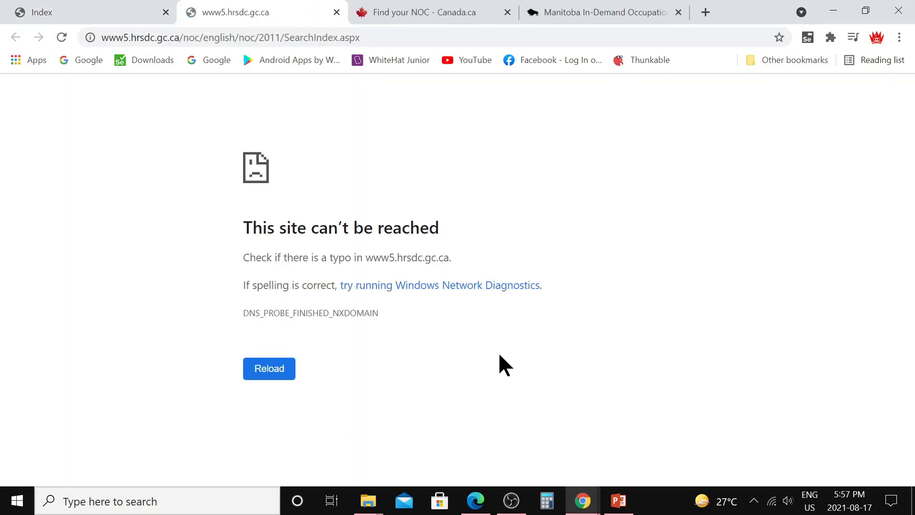
pyautogui.click(426, 12)
pyautogui.scroll(10, 414, 171)
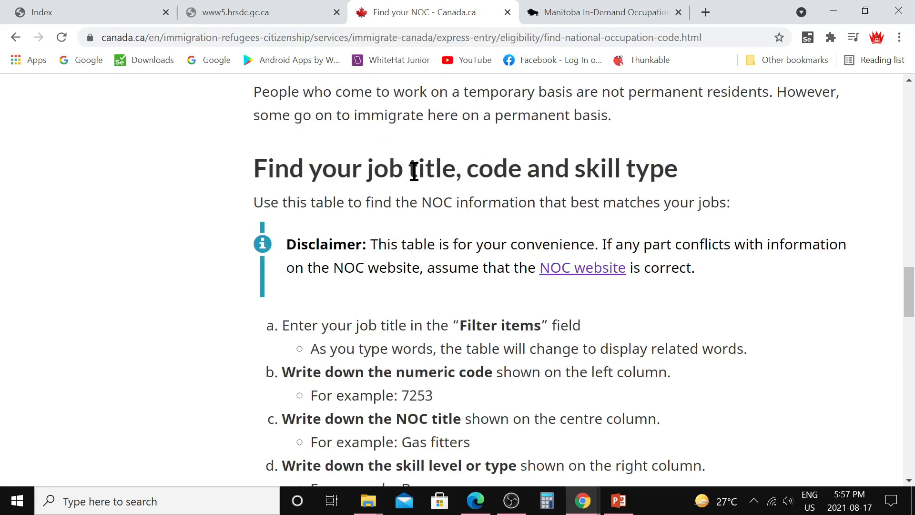
pyautogui.scroll(5, 413, 169)
pyautogui.scroll(-20, 413, 171)
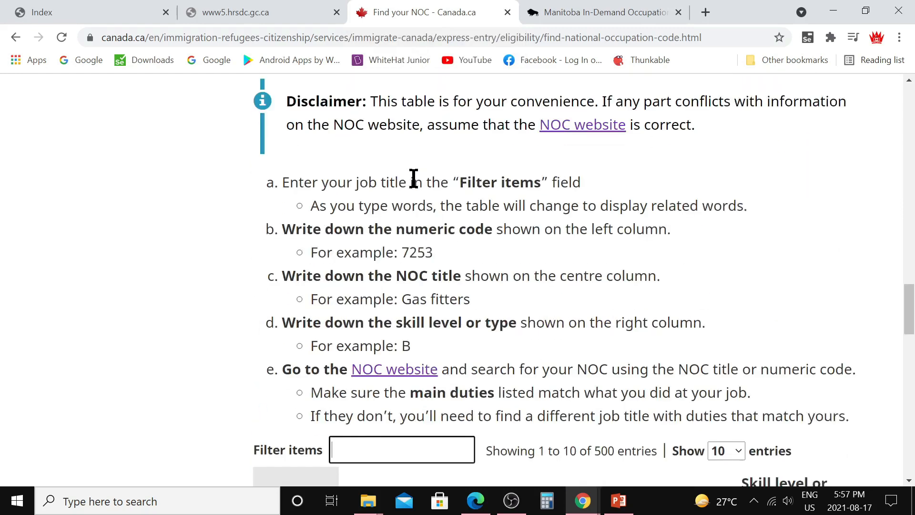
pyautogui.scroll(3, 413, 178)
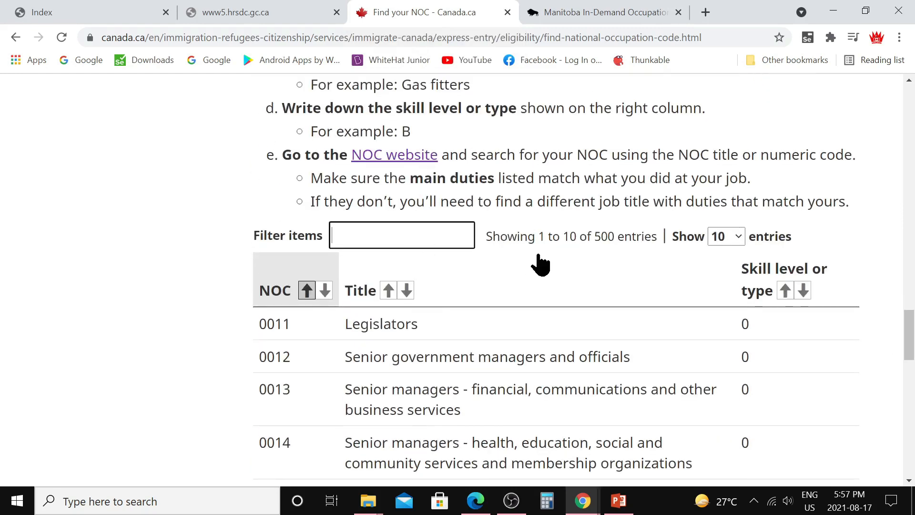
pyautogui.write('food')
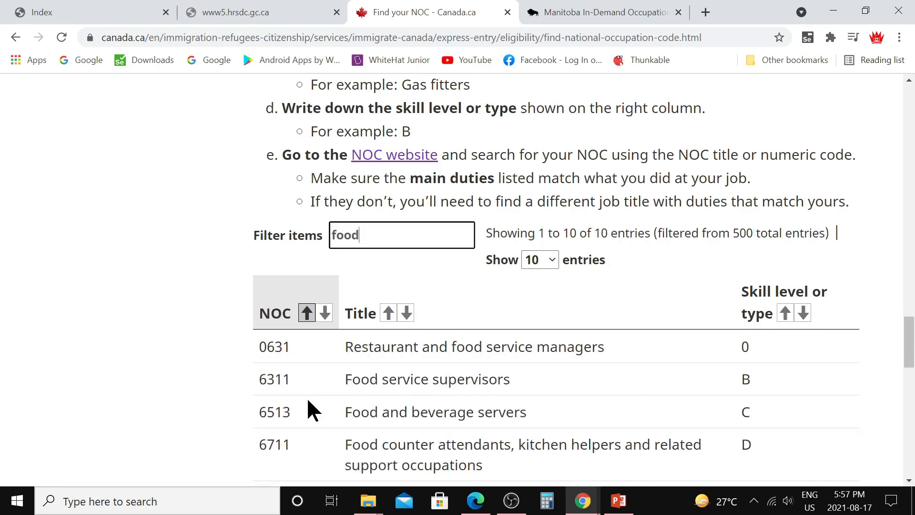
# Step: Enter occupation code 6311 on the MPNP eligibility form
pyautogui.click(84, 12)
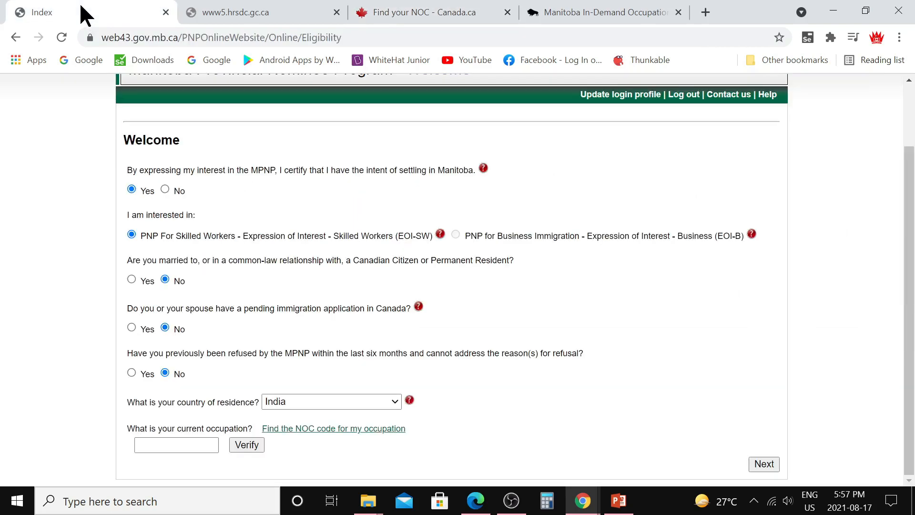
pyautogui.click(199, 445)
pyautogui.write('6311')
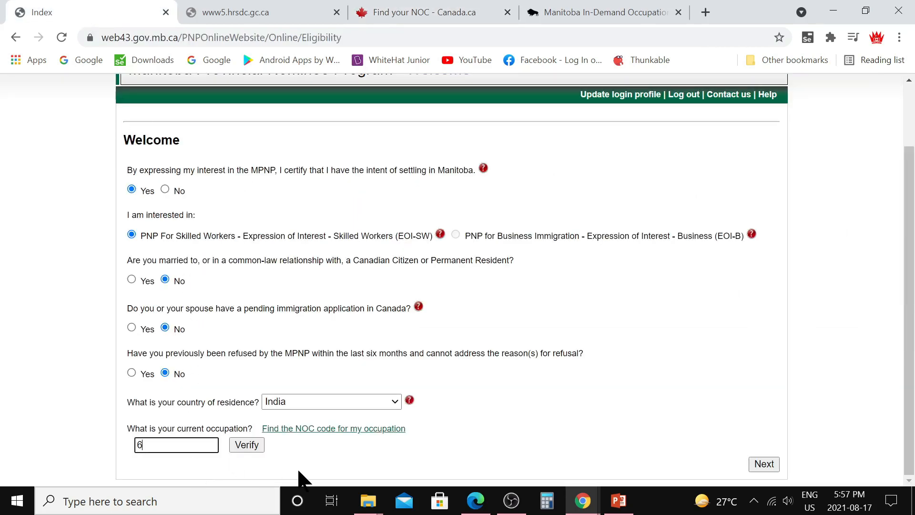
# Step: Verify NOC 6311 and record an IELTS test: Listening 6.5, Reading, Writing, Speaking 6.0
pyautogui.click(247, 445)
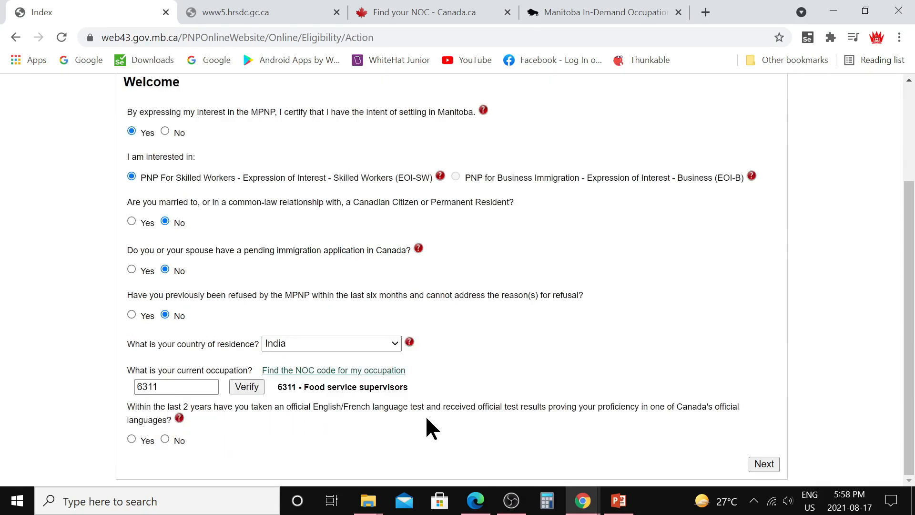
pyautogui.click(132, 438)
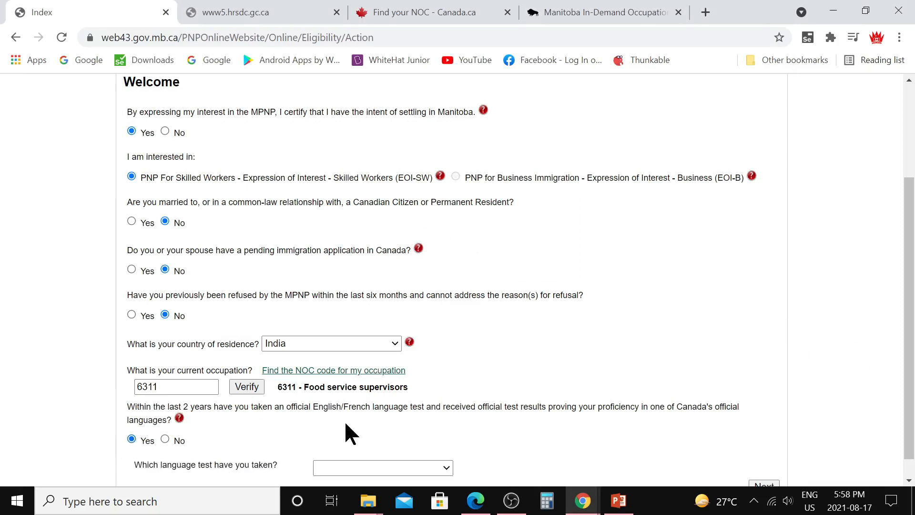
pyautogui.scroll(-1, 345, 433)
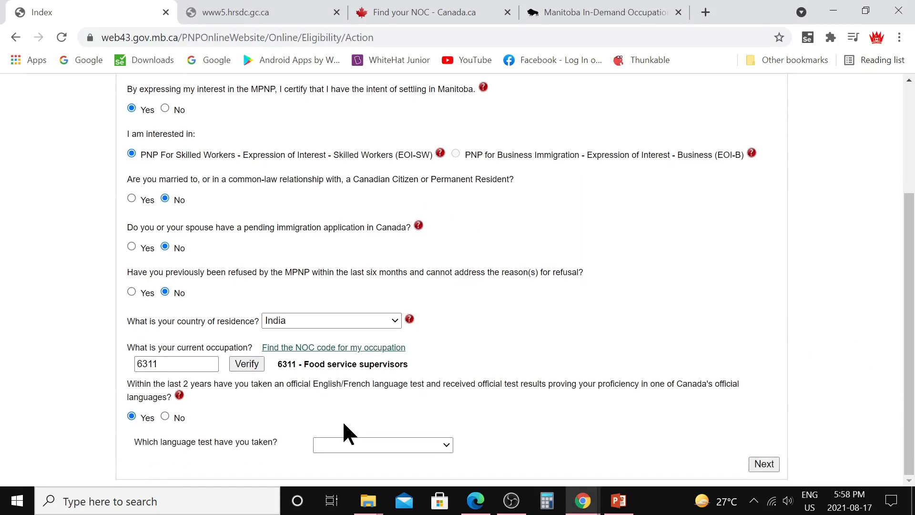
pyautogui.click(444, 444)
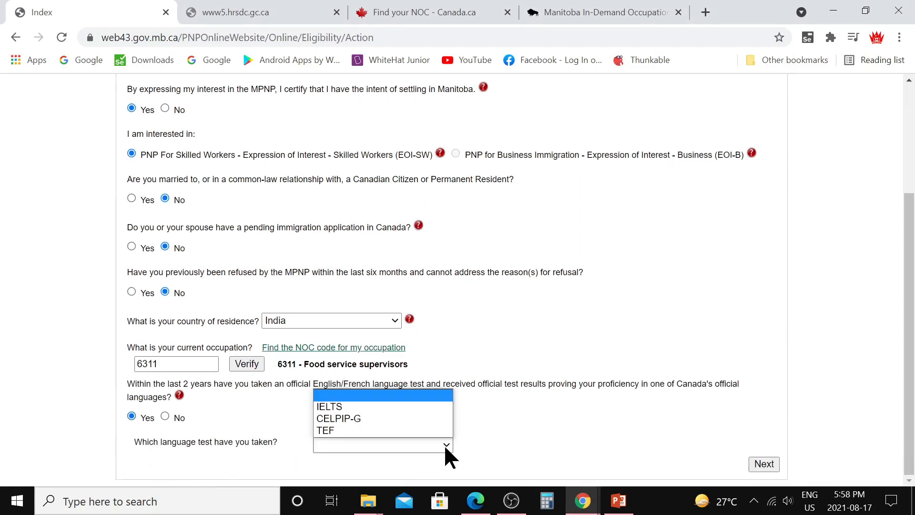
pyautogui.click(336, 406)
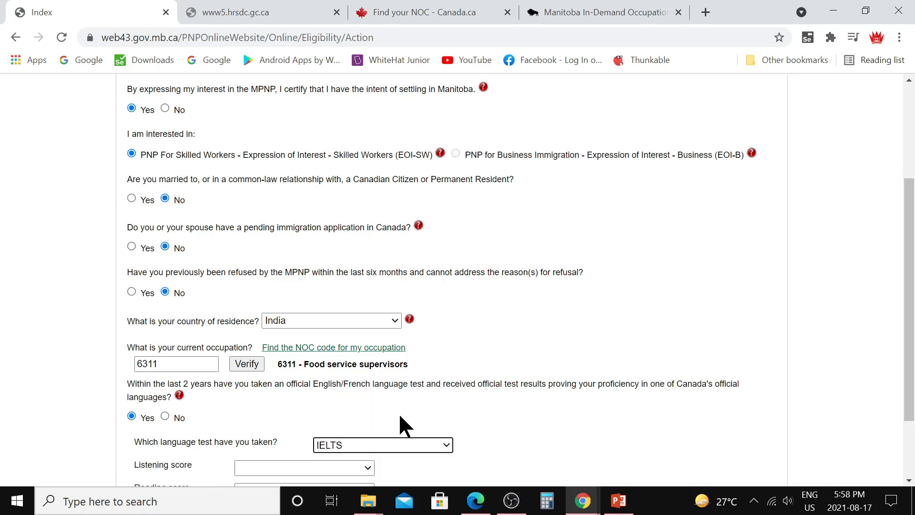
pyautogui.scroll(-2, 420, 417)
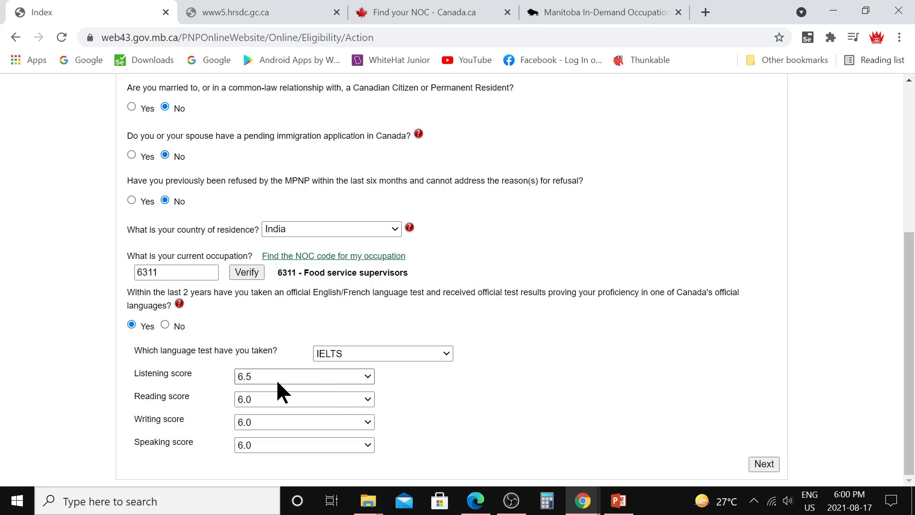
pyautogui.scroll(5, 254, 324)
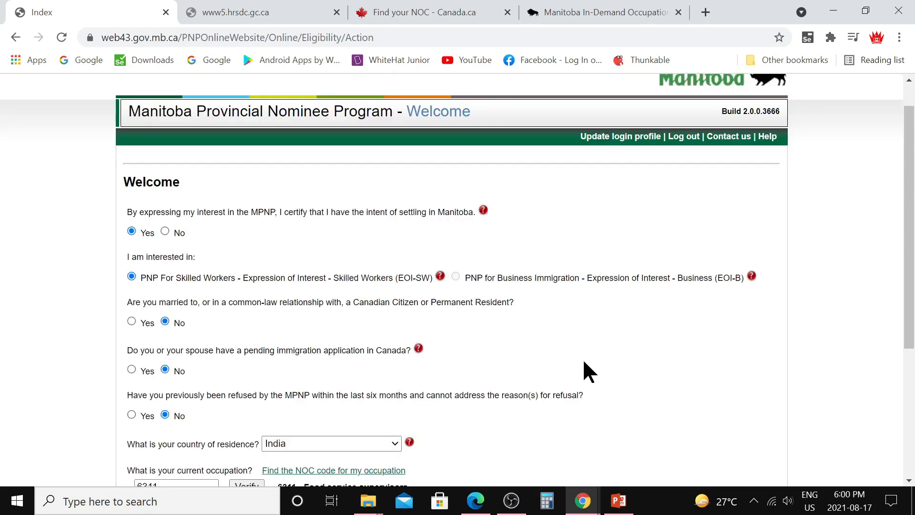
# Step: Submit the eligibility answers and accept that the EOI-SW choice cannot change later
pyautogui.scroll(-3, 577, 360)
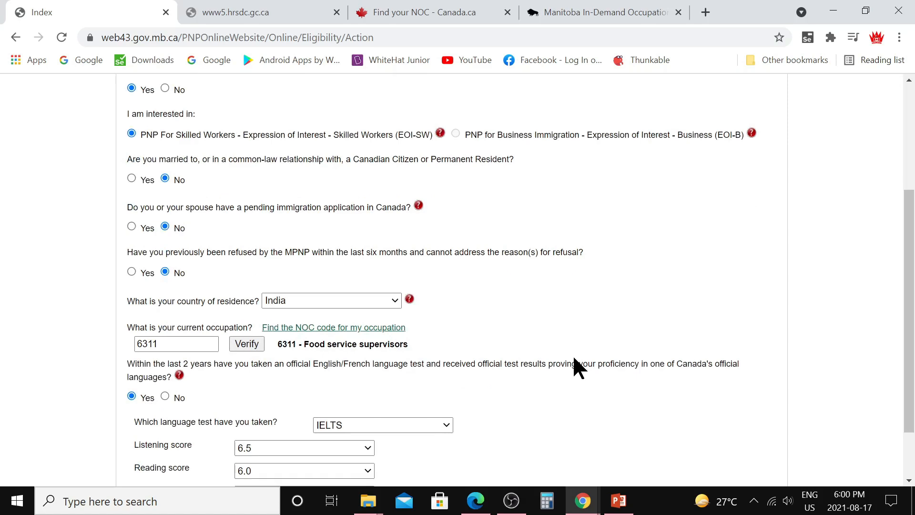
pyautogui.scroll(-2, 572, 361)
pyautogui.click(762, 463)
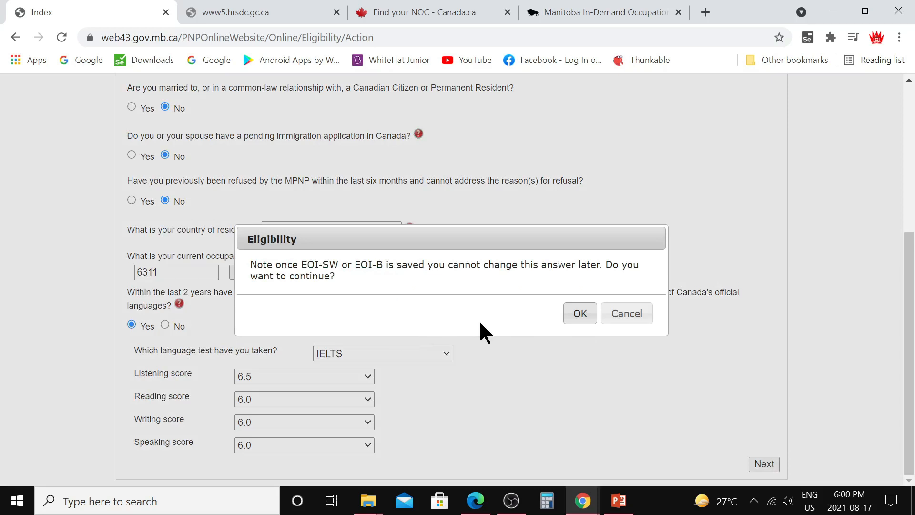
pyautogui.click(573, 315)
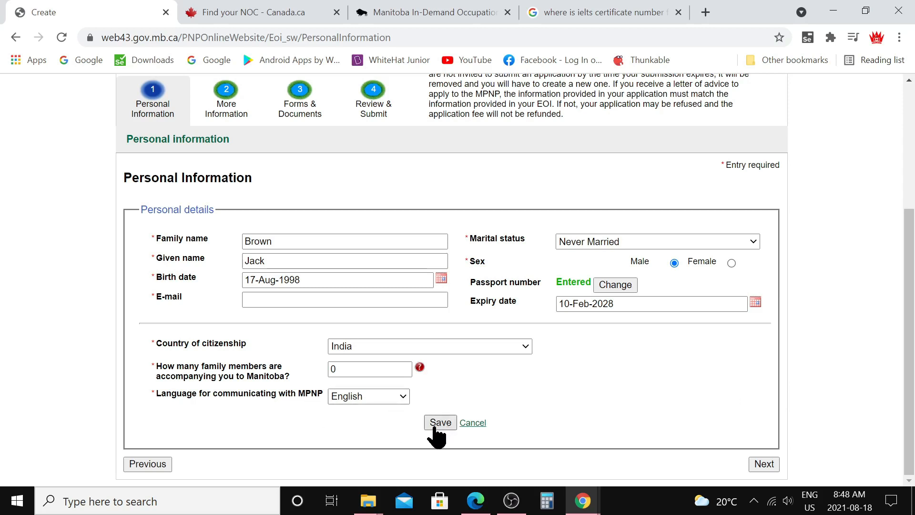
# Step: Proceed from Personal Information to the More Information page
pyautogui.click(765, 464)
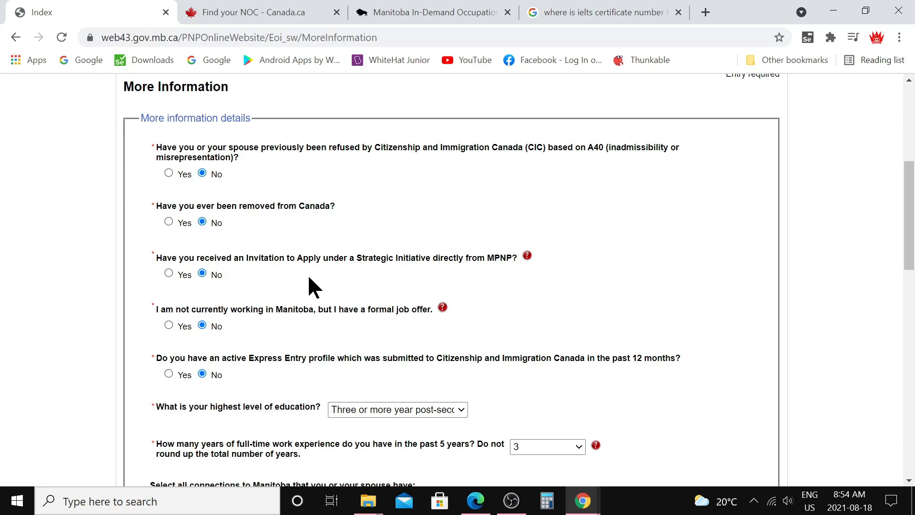
pyautogui.scroll(-3, 312, 286)
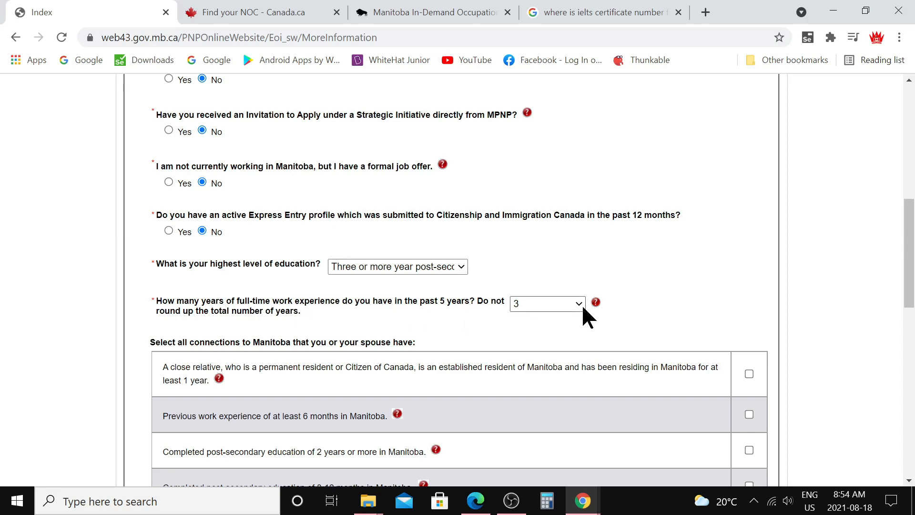
pyautogui.scroll(-3, 583, 310)
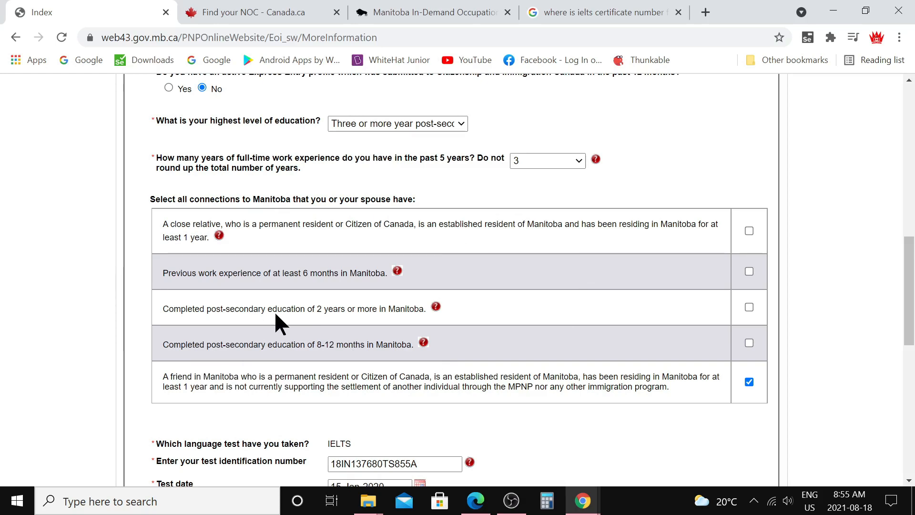
pyautogui.scroll(-3, 275, 317)
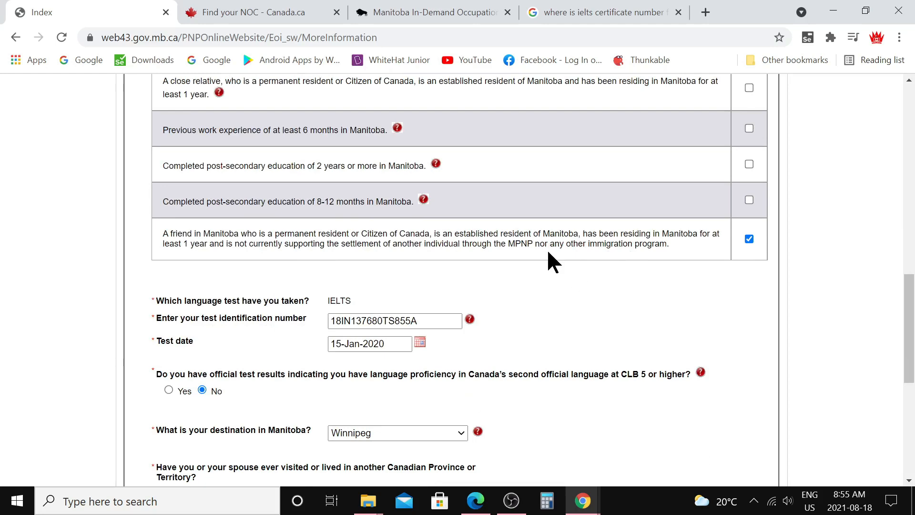
pyautogui.scroll(-3, 482, 279)
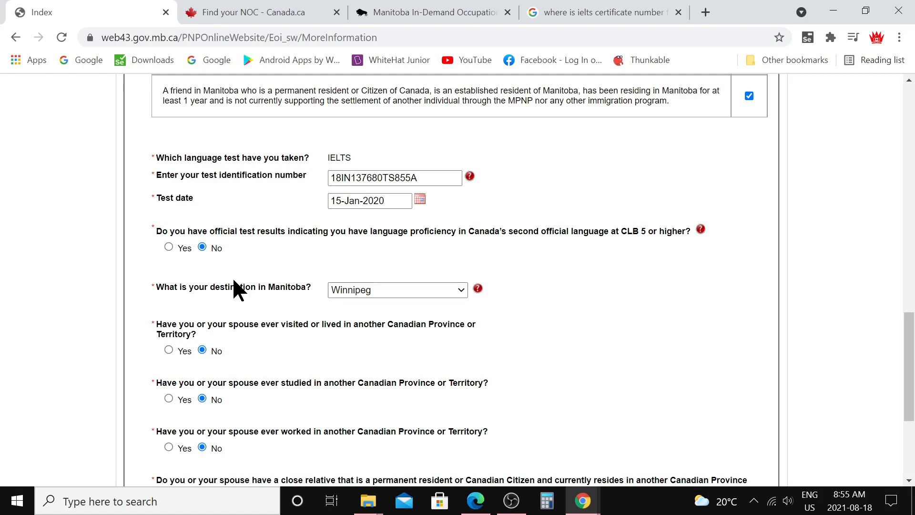
pyautogui.scroll(-2, 159, 343)
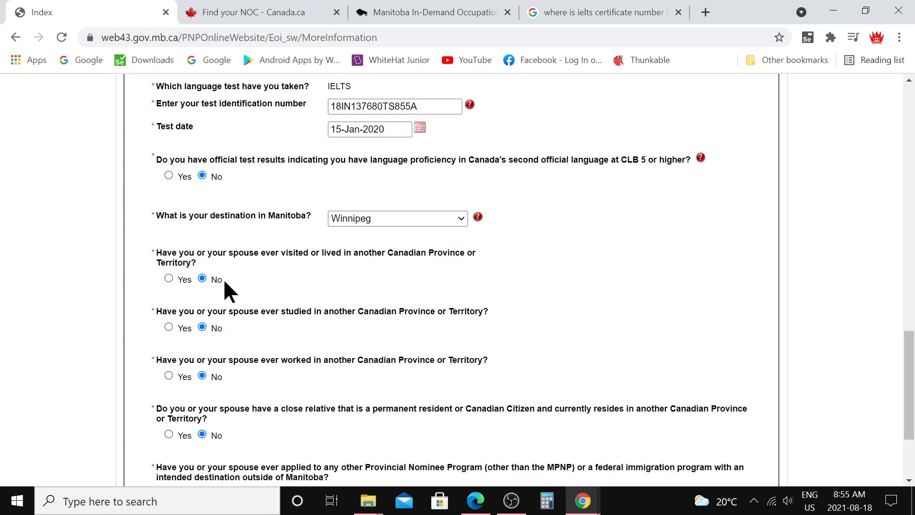
# Step: Scroll down to the remaining More Information questions
pyautogui.scroll(-3, 237, 311)
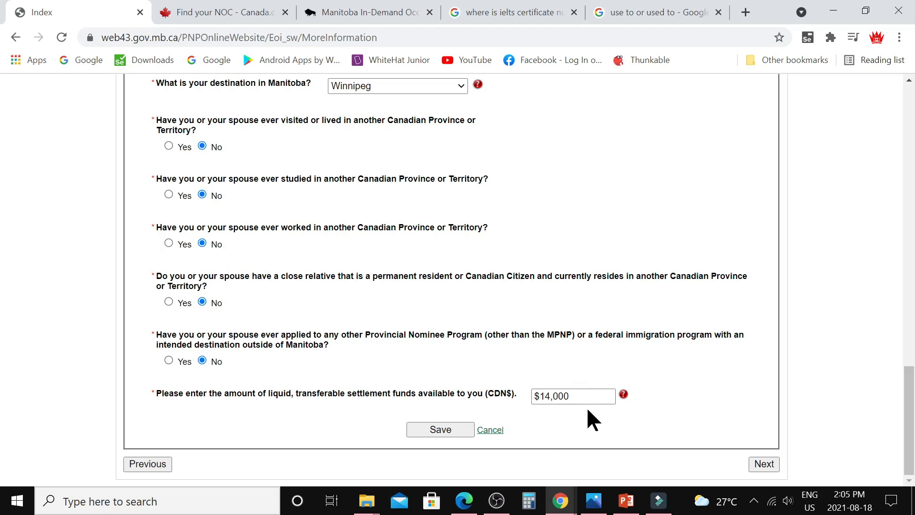
pyautogui.click(593, 500)
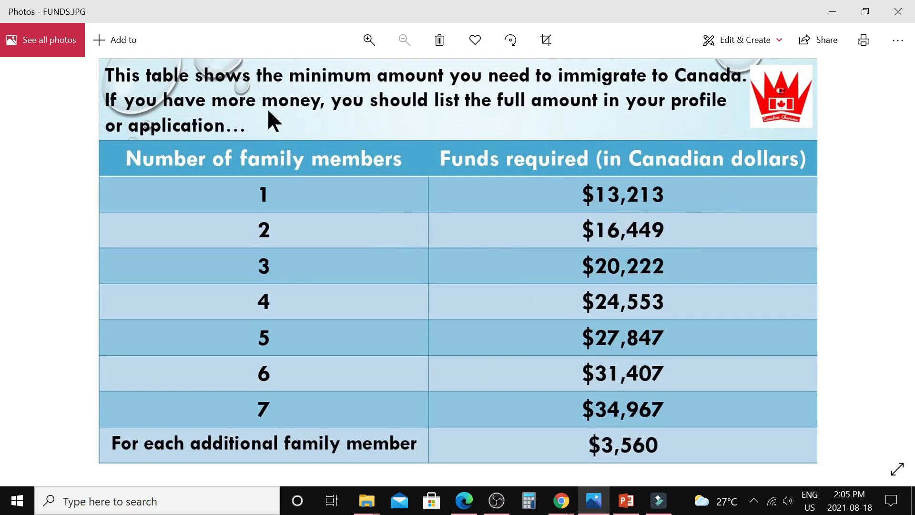
pyautogui.click(833, 9)
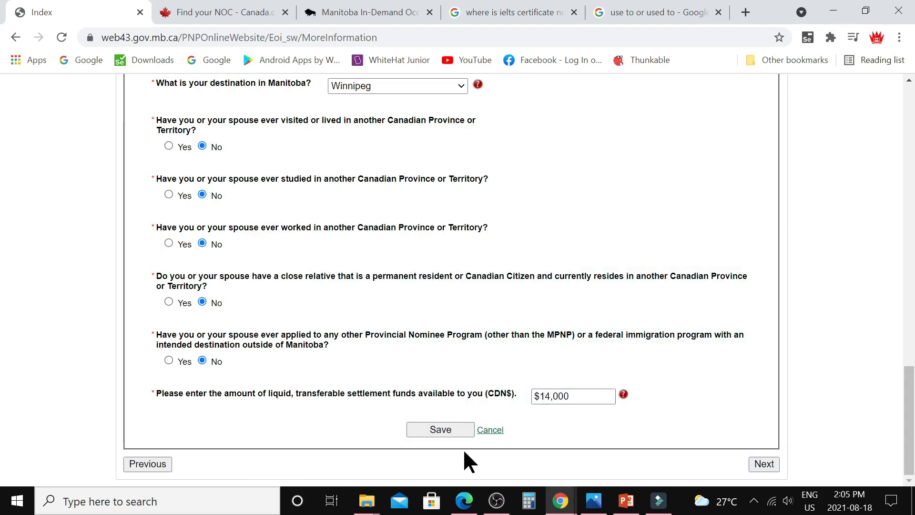
# Step: Advance from More Information through Forms & Documents to the validation page
pyautogui.click(764, 465)
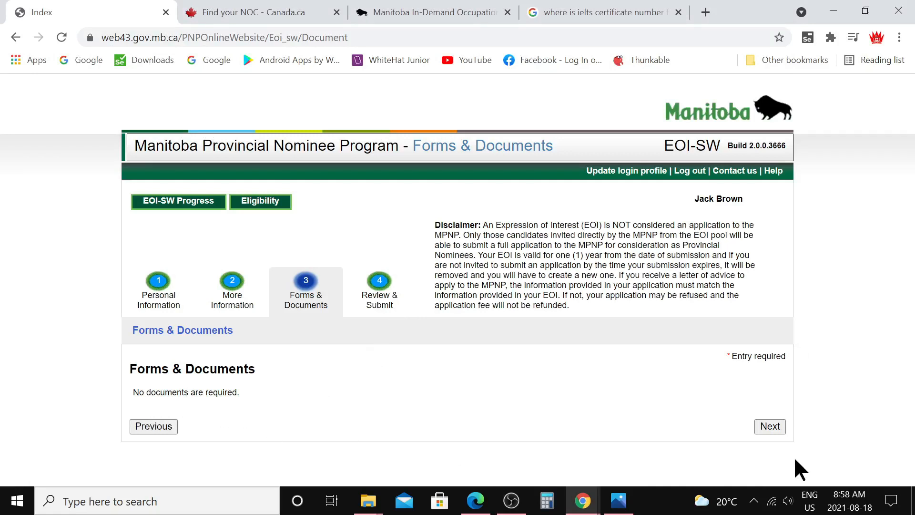
pyautogui.click(769, 431)
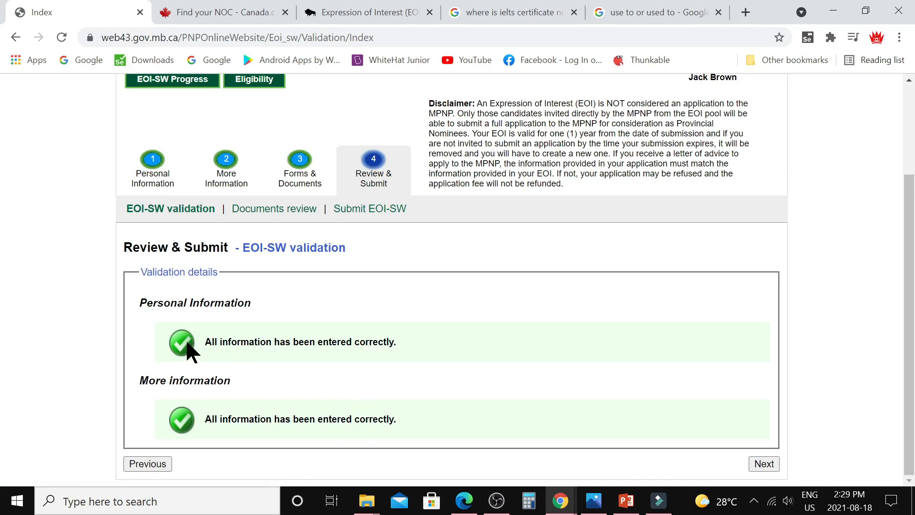
# Step: Walk from Personal Information through More Information, Forms & Documents and Review & Submit to the Documents review
pyautogui.click(158, 175)
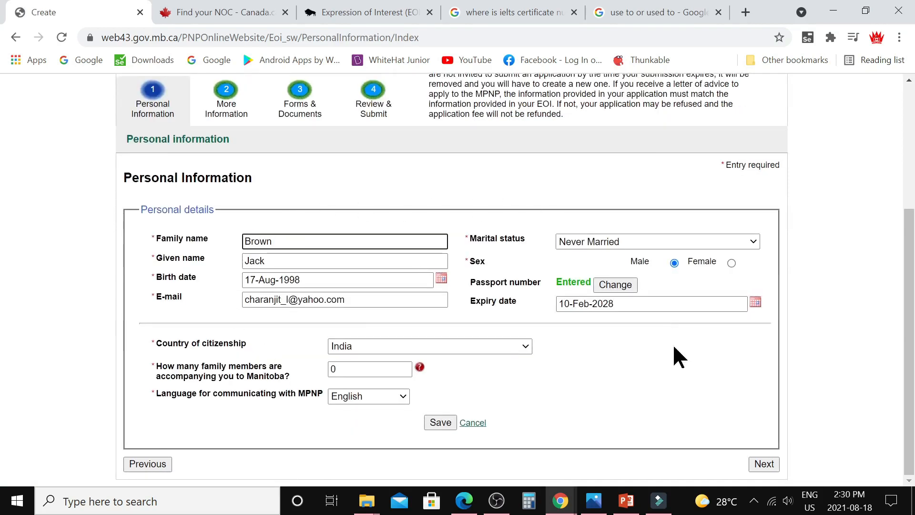
pyautogui.click(759, 462)
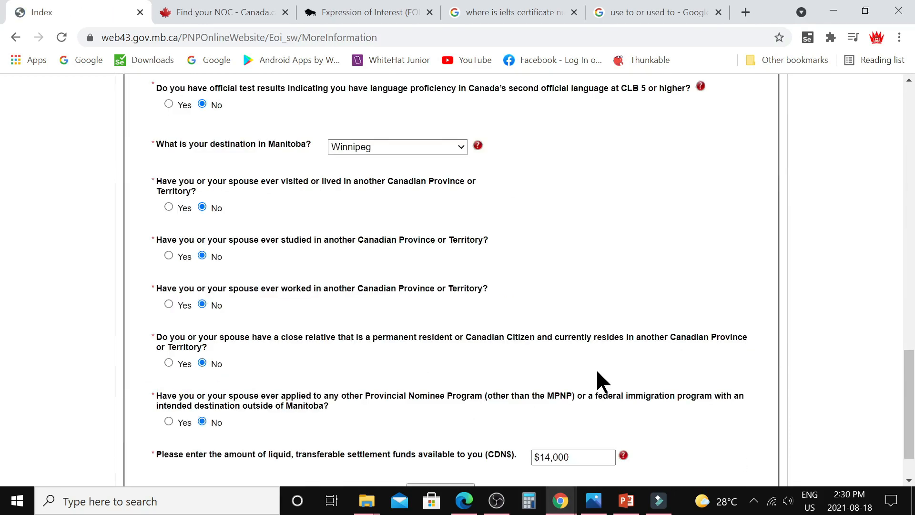
pyautogui.scroll(-1, 596, 368)
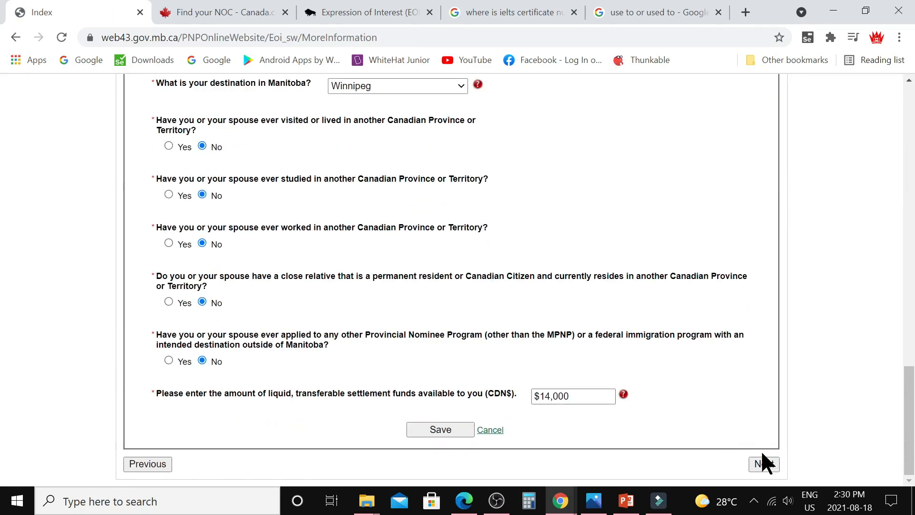
pyautogui.click(763, 465)
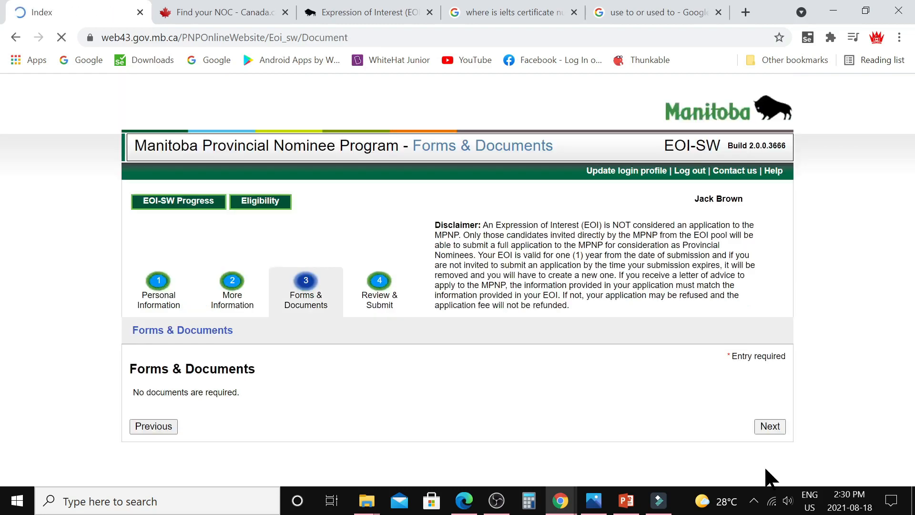
pyautogui.click(770, 427)
pyautogui.scroll(-3, 643, 388)
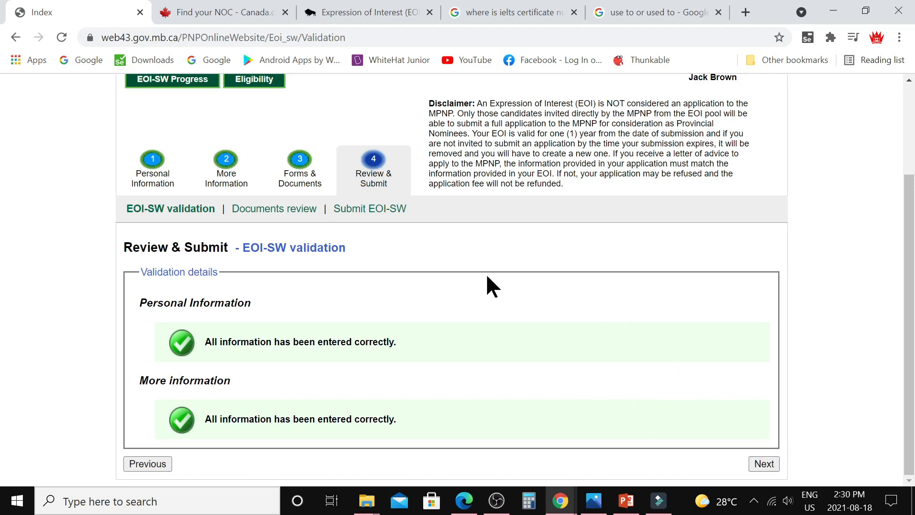
pyautogui.click(763, 464)
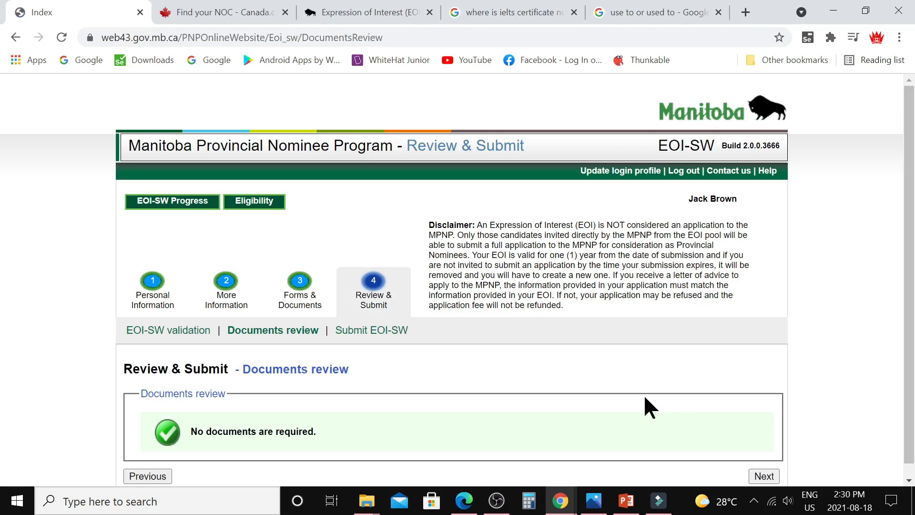
# Step: Advance from the Documents review to the Submit EOI-SW declaration page
pyautogui.scroll(-1, 644, 397)
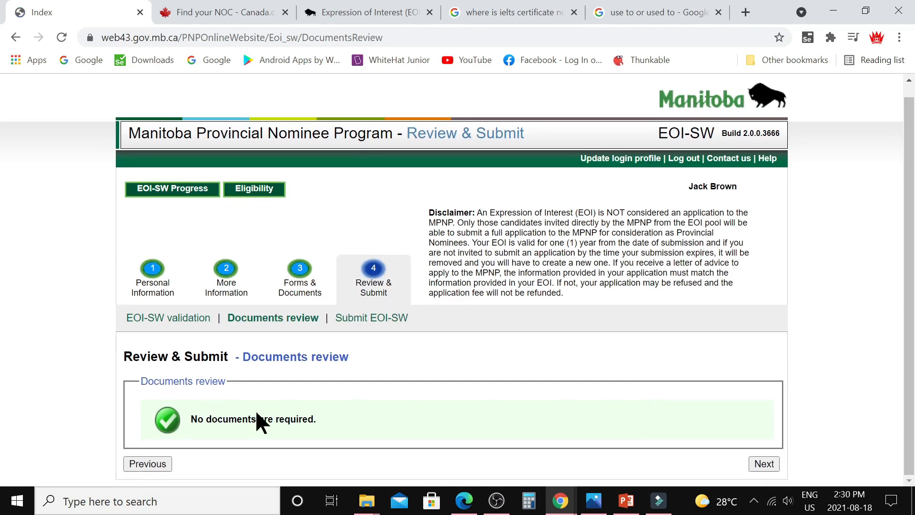
pyautogui.click(762, 465)
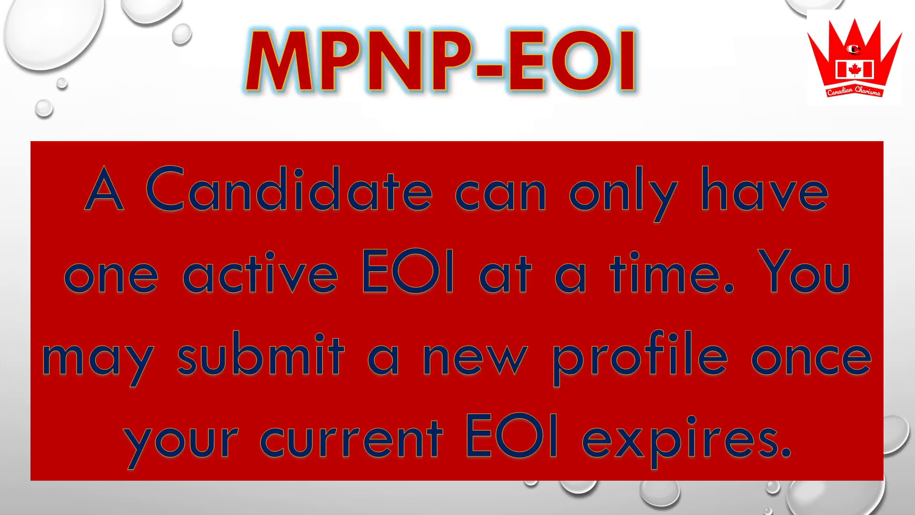
# Step: Advance to the slide listing the six EOI ranking-point factors
pyautogui.press('Right')
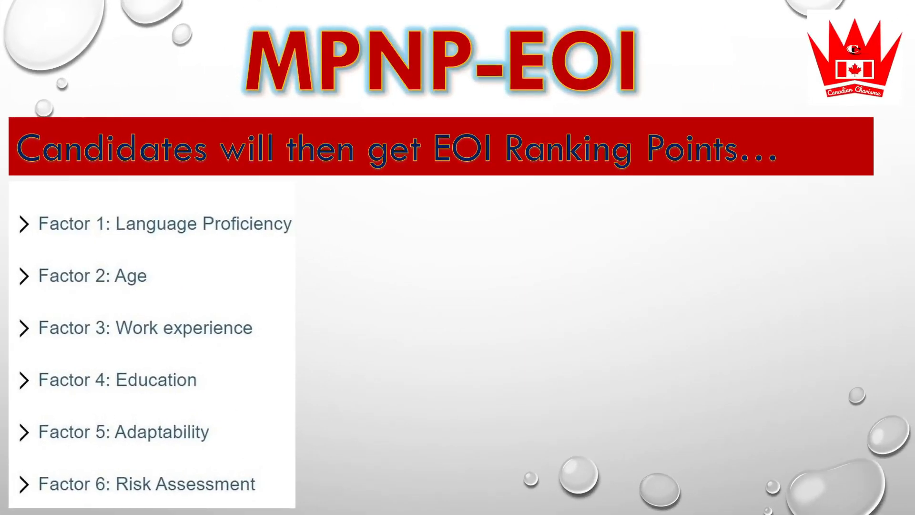